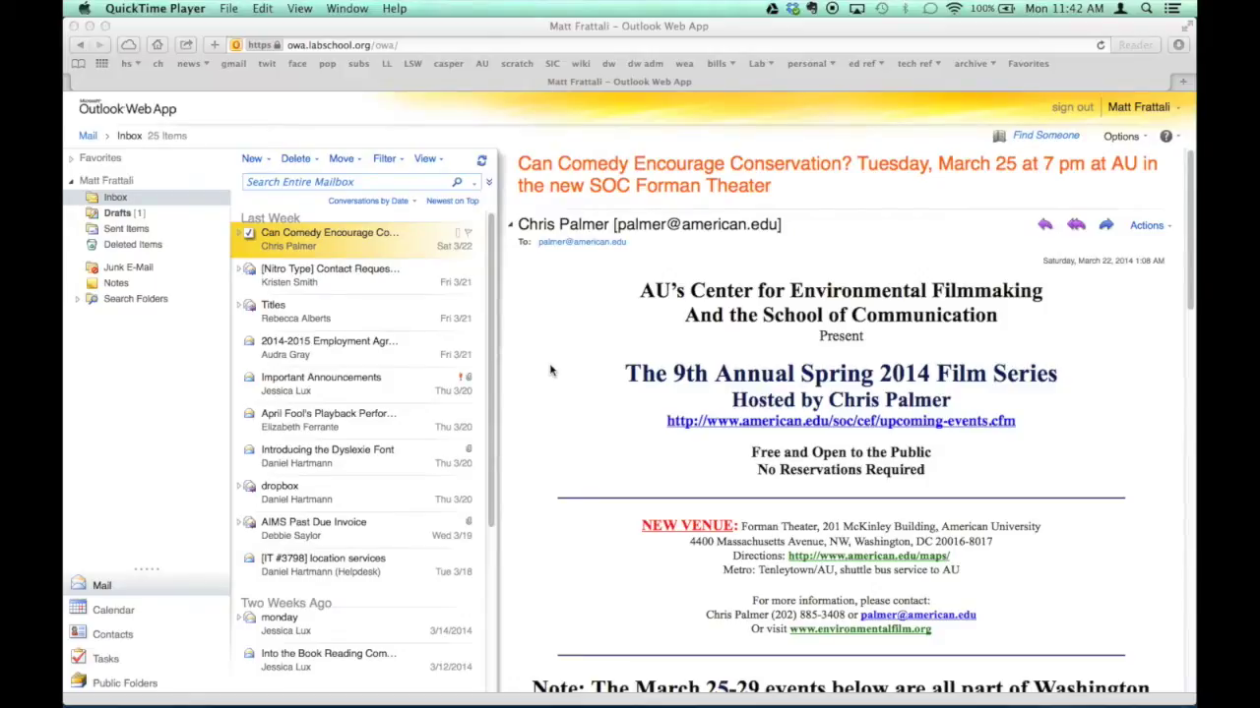
# - Minimize the Outlook Web App window in Safari and launch Mail from the Dock
pyautogui.click(89, 27)
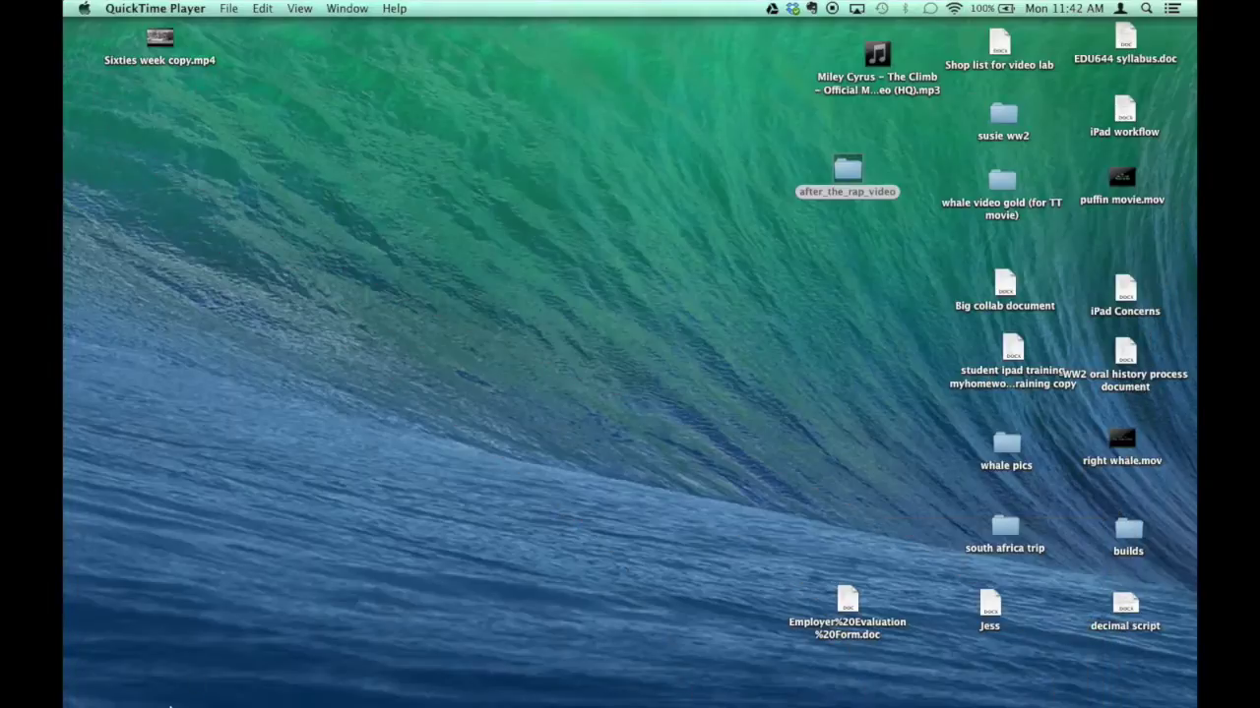
pyautogui.moveTo(155, 688)
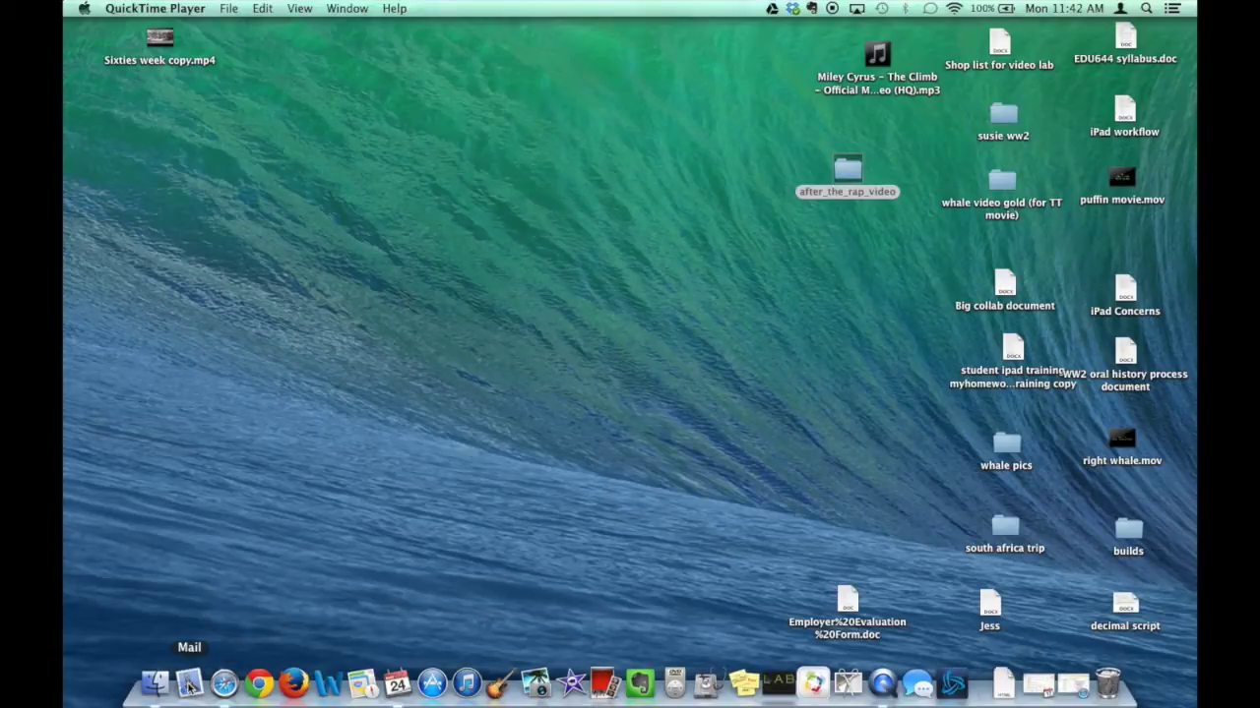
pyautogui.click(190, 686)
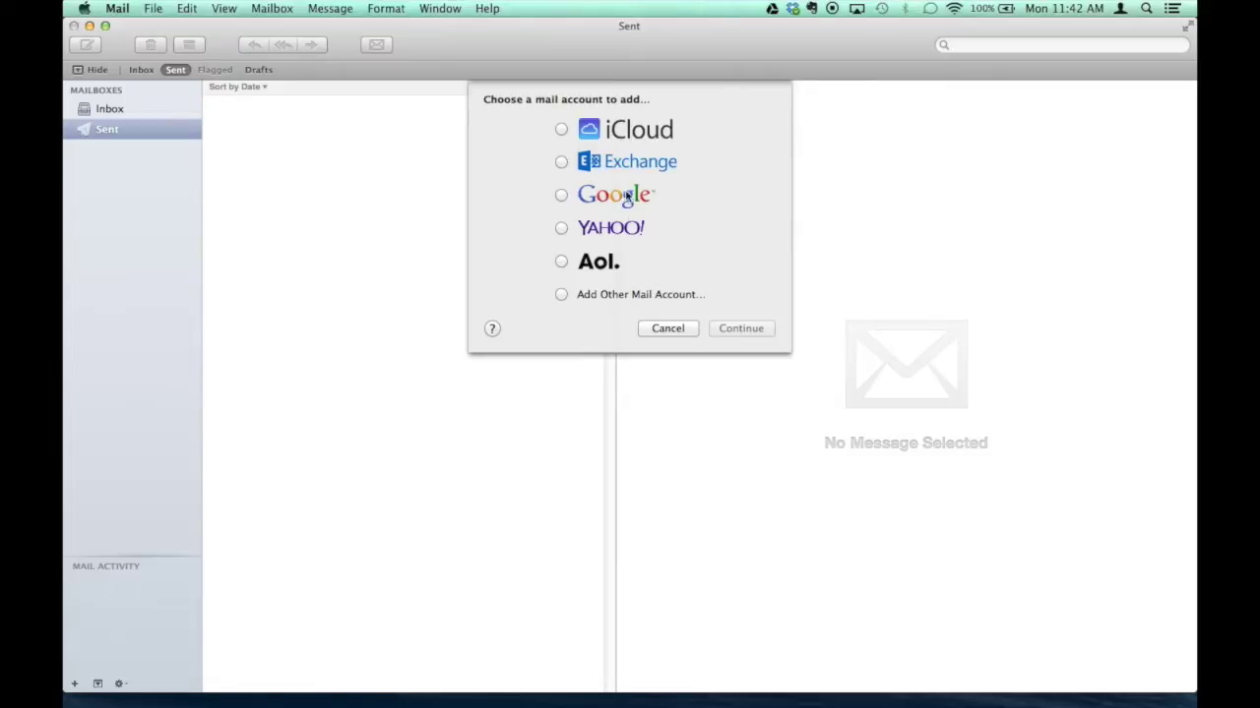
# - Choose Exchange as the account type, enter the account password and submit the details
pyautogui.click(560, 163)
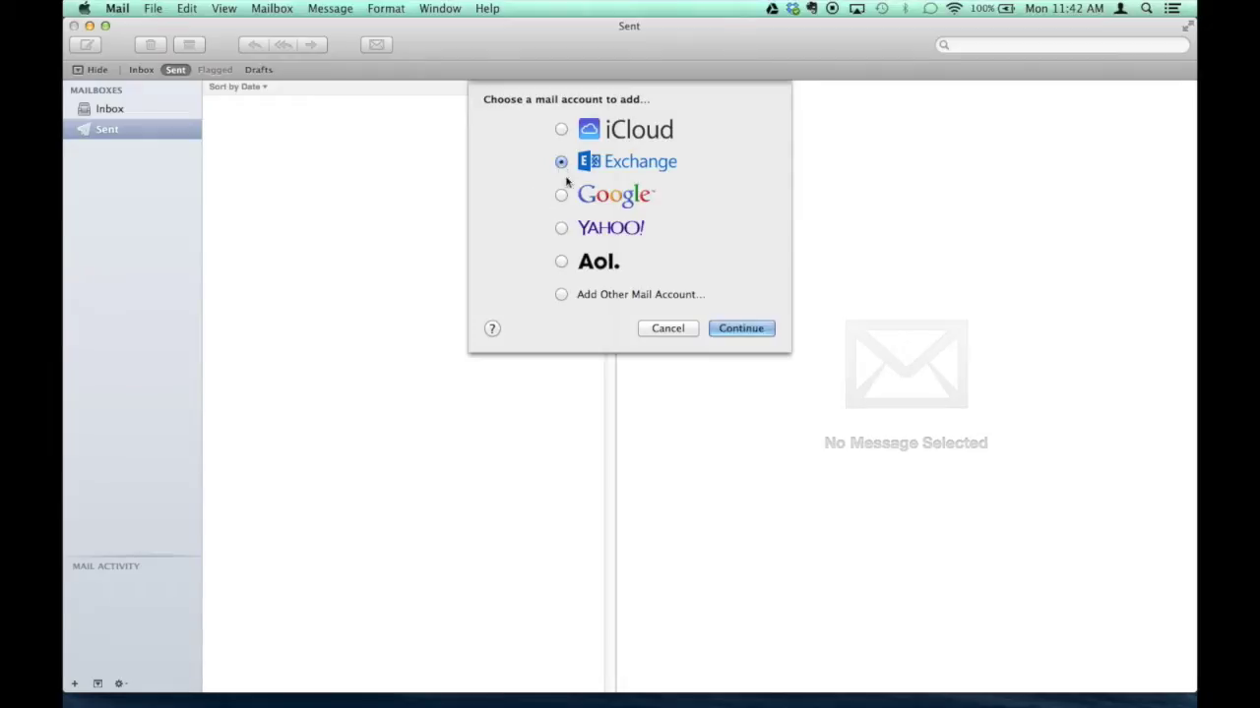
pyautogui.click(739, 331)
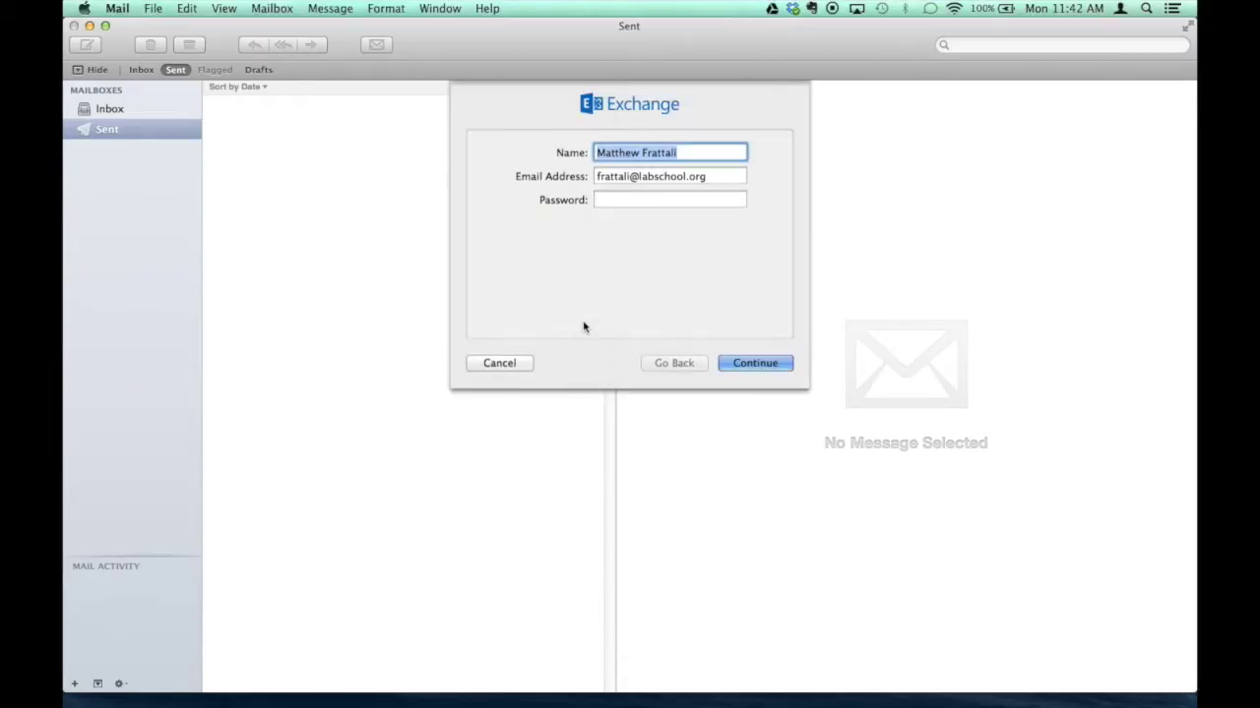
pyautogui.click(615, 200)
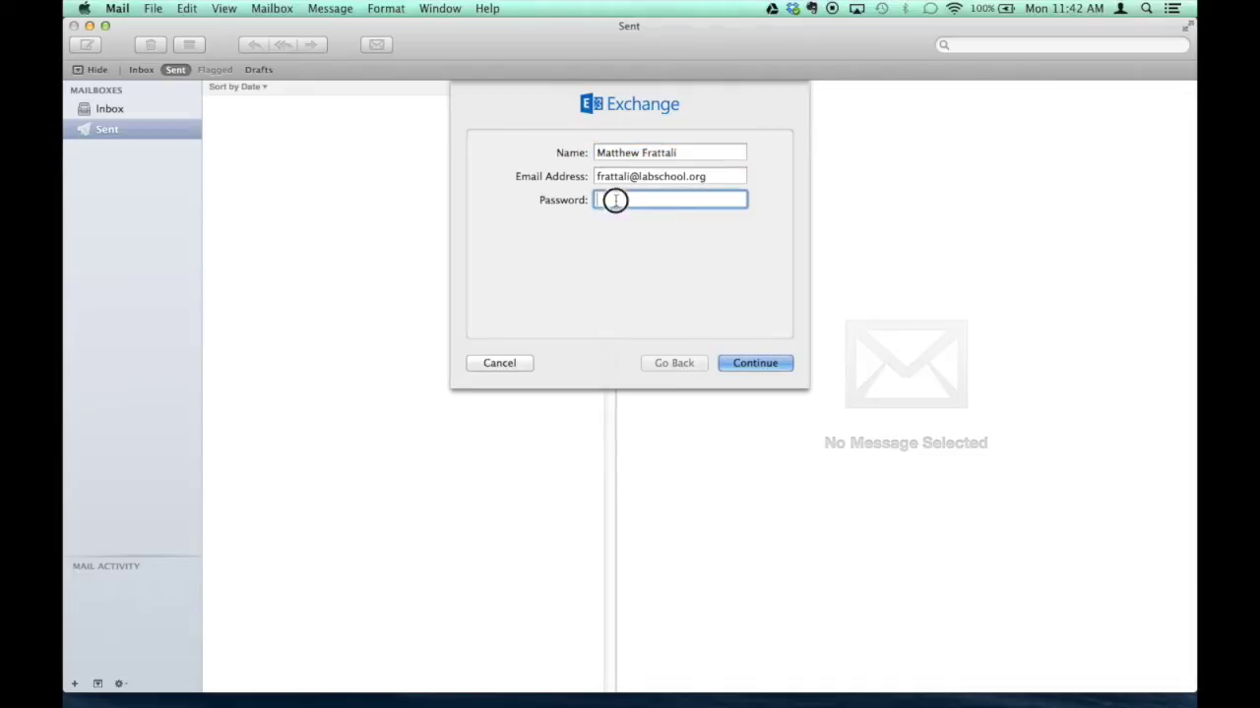
pyautogui.write('******')
pyautogui.click(767, 364)
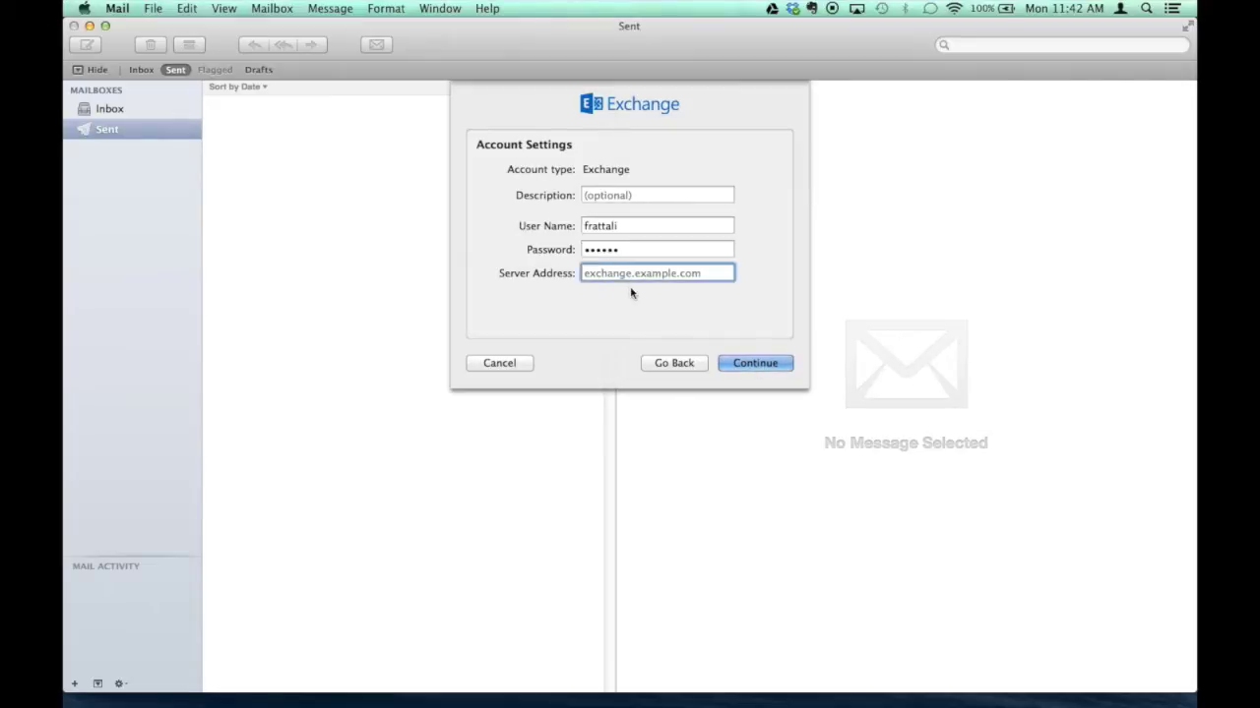
# - Enter owa.labschool.org as the Exchange server address and submit it
pyautogui.write('owa.')
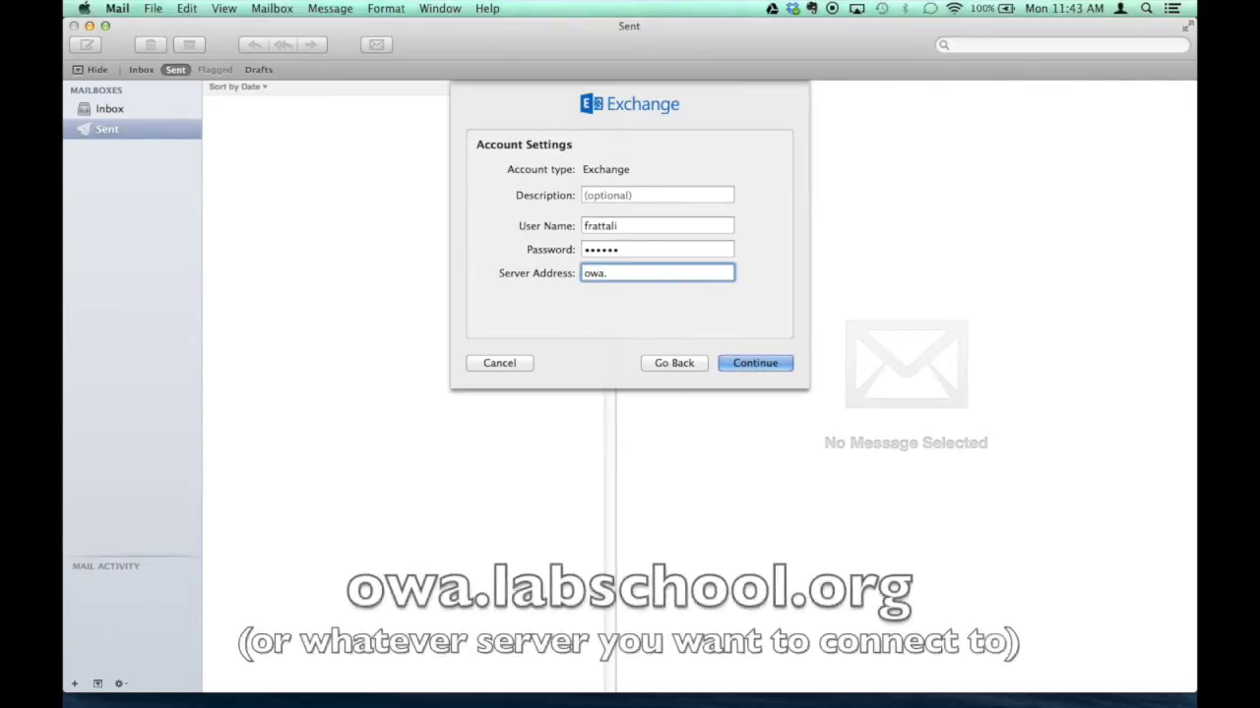
pyautogui.write('labscho')
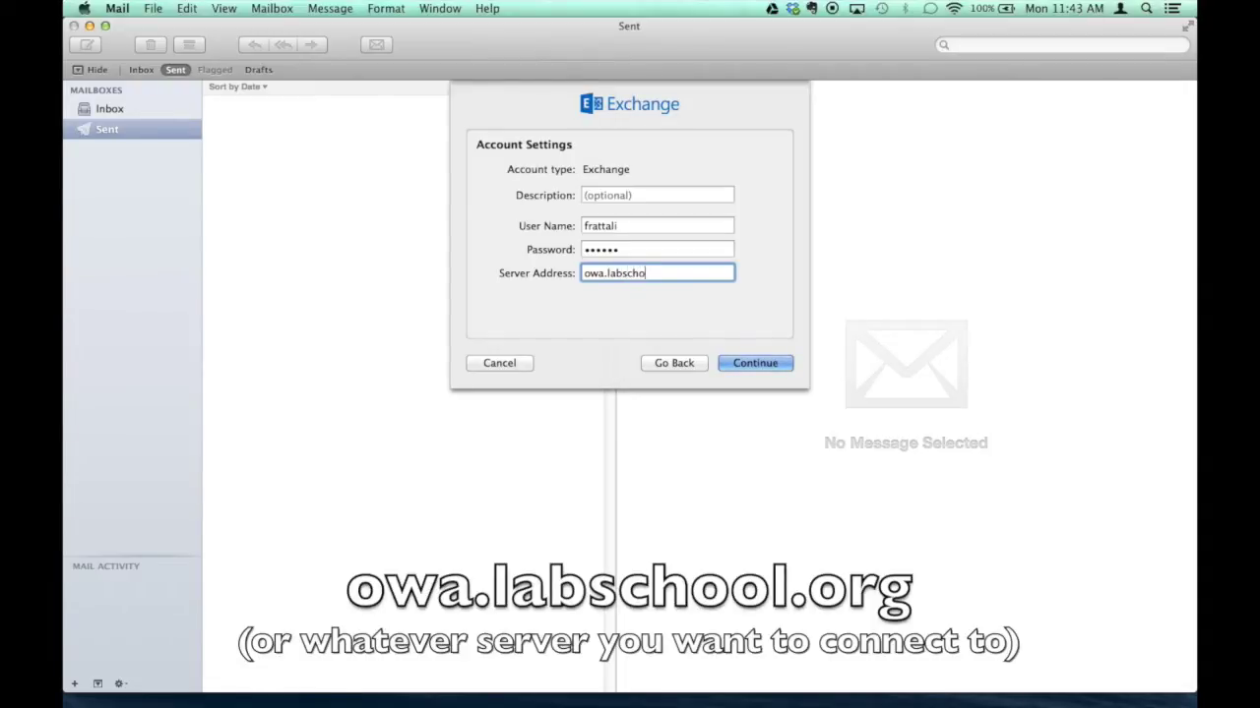
pyautogui.write('ol.org')
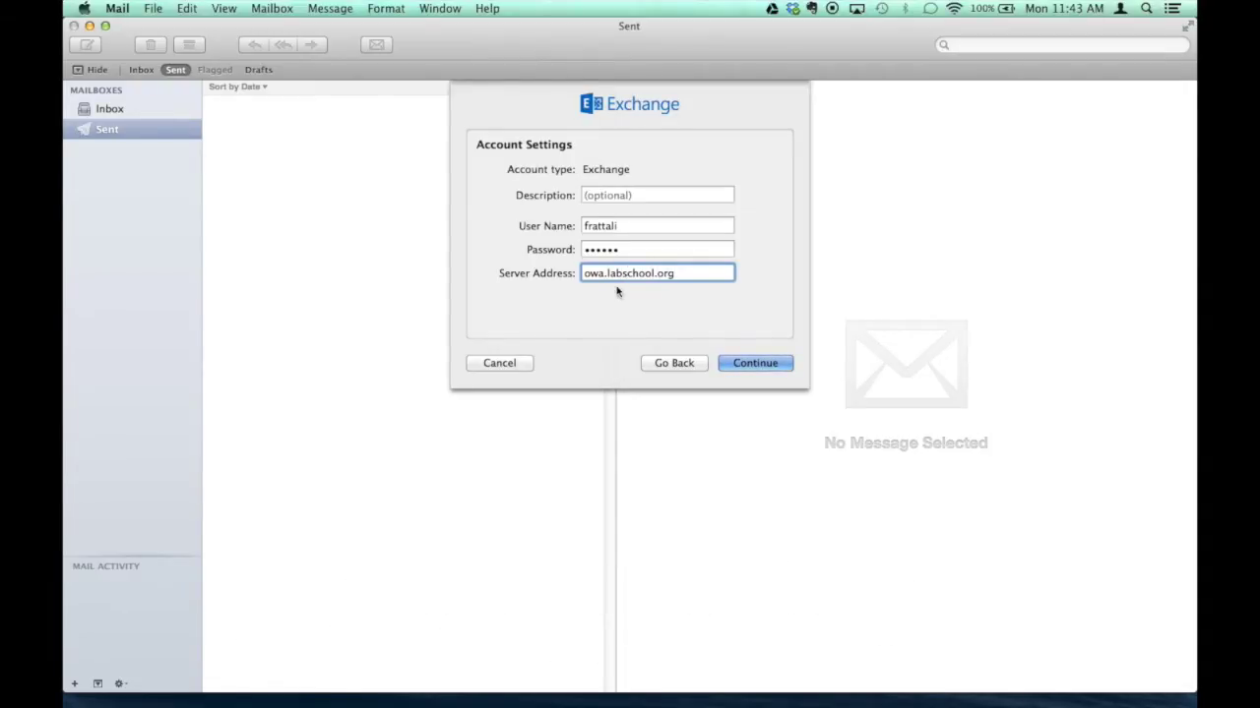
pyautogui.click(744, 363)
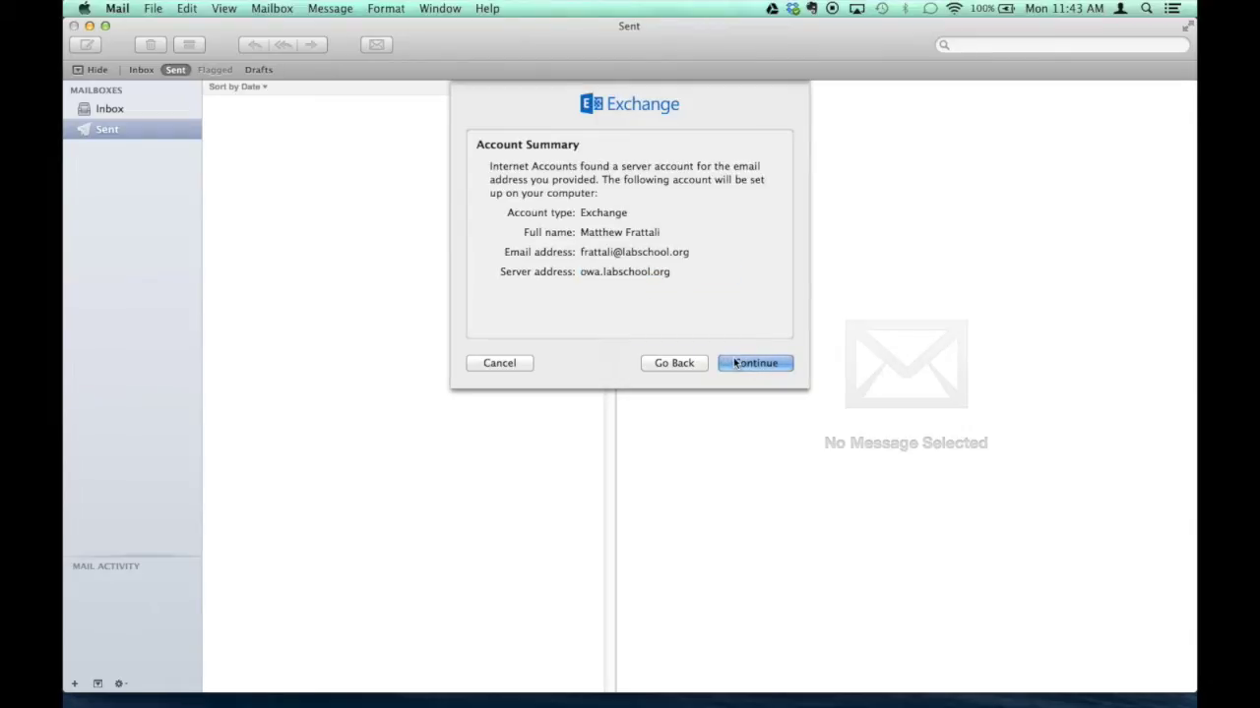
# - Accept the summary and enable Contacts, Calendar, Notes and Reminders alongside Mail for the Exchange account
pyautogui.click(738, 364)
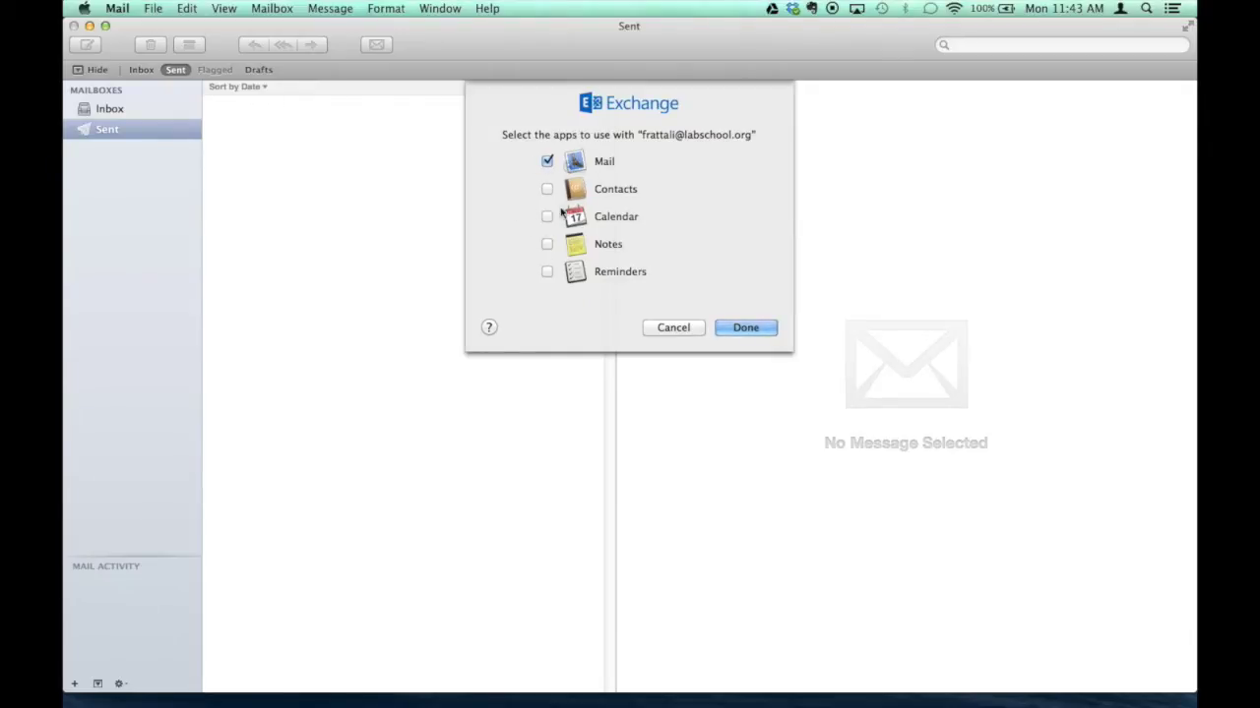
pyautogui.click(547, 189)
pyautogui.click(547, 216)
pyautogui.click(547, 244)
pyautogui.click(547, 271)
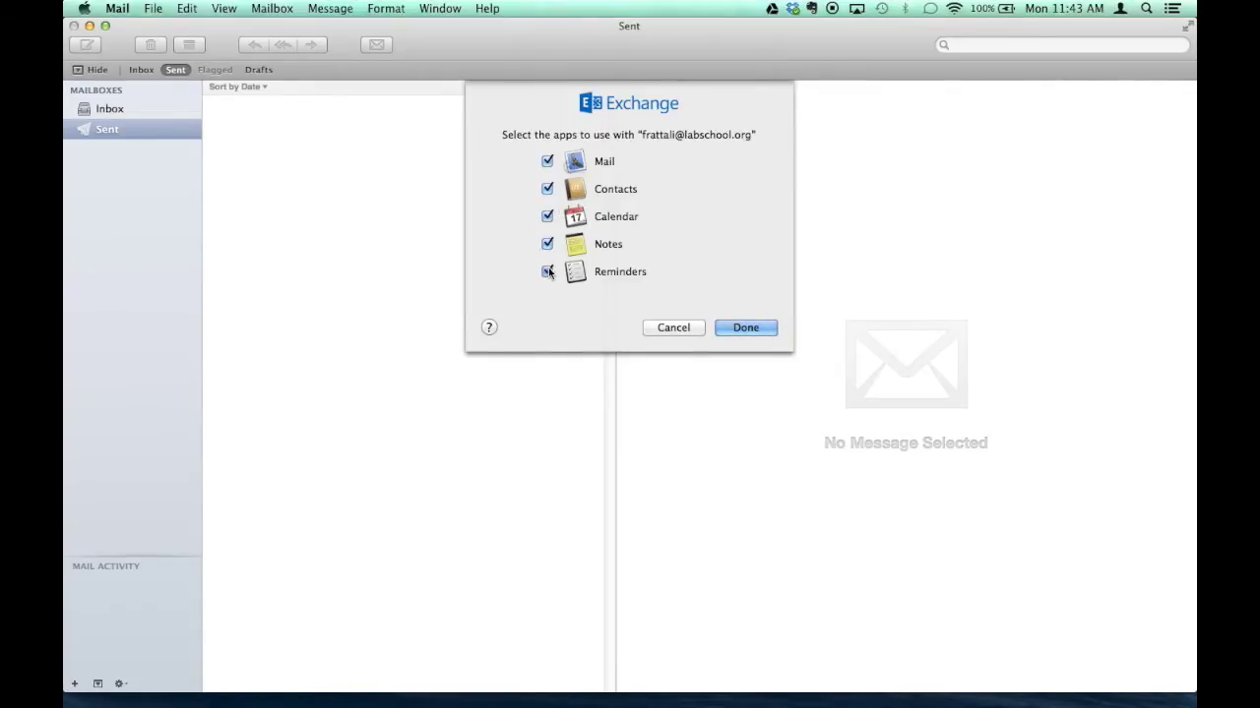
pyautogui.click(749, 330)
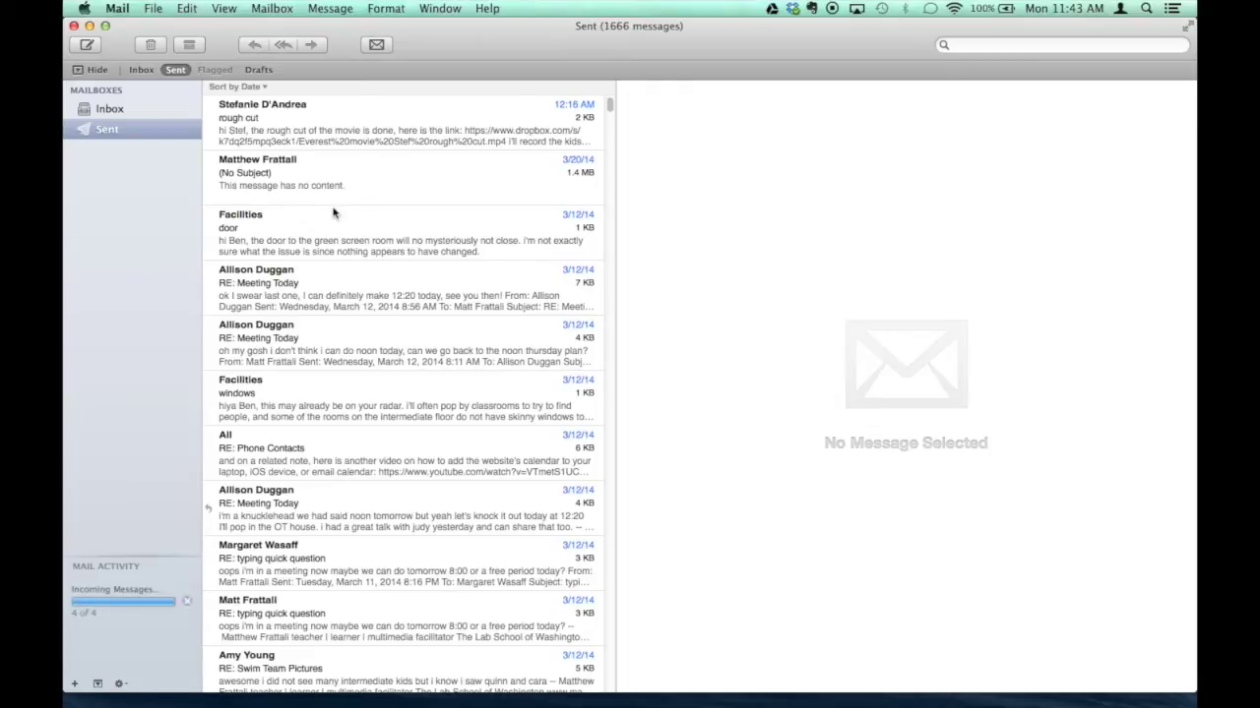
# - Check the synced Inbox against Outlook Web App, then browse the Drafts and Sent mailboxes
pyautogui.click(133, 110)
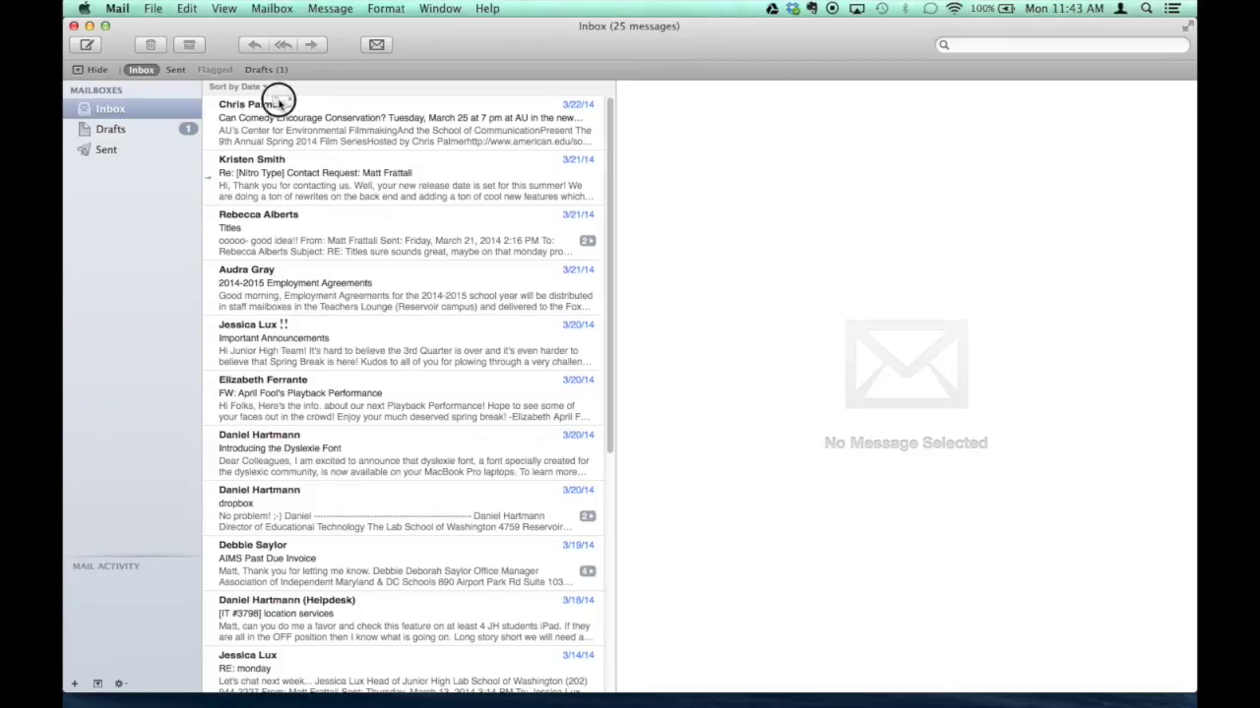
pyautogui.click(220, 699)
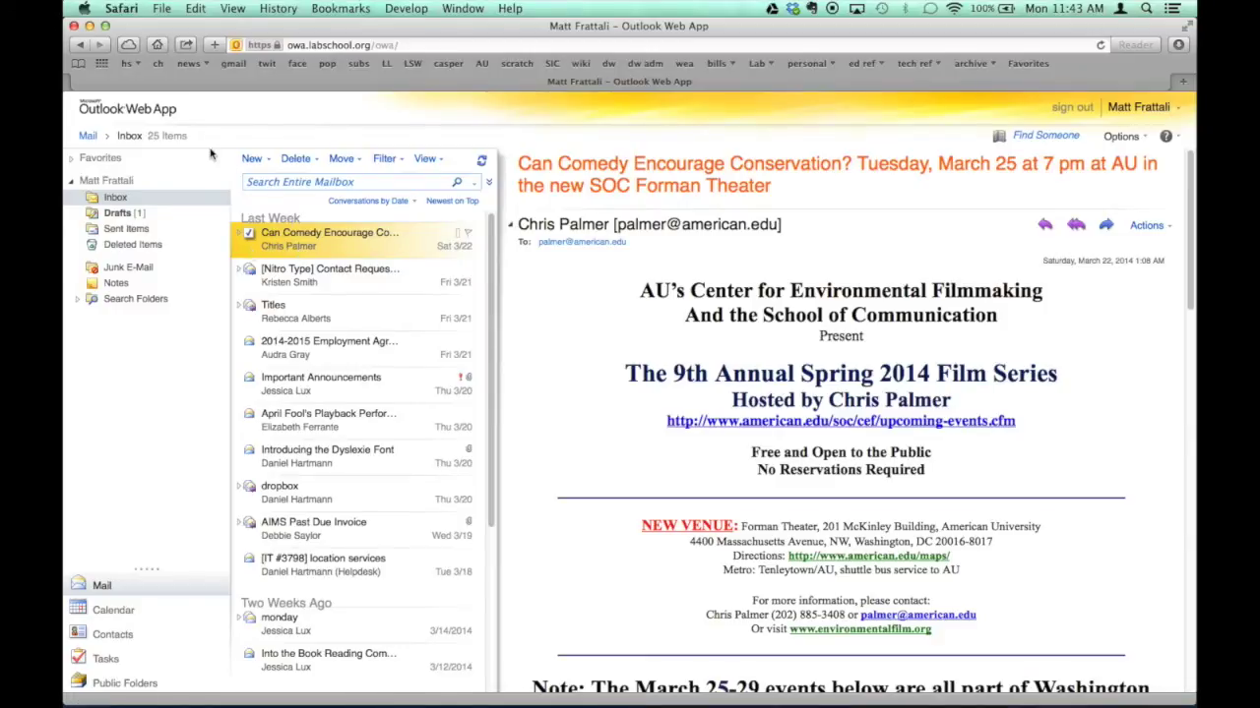
pyautogui.click(90, 26)
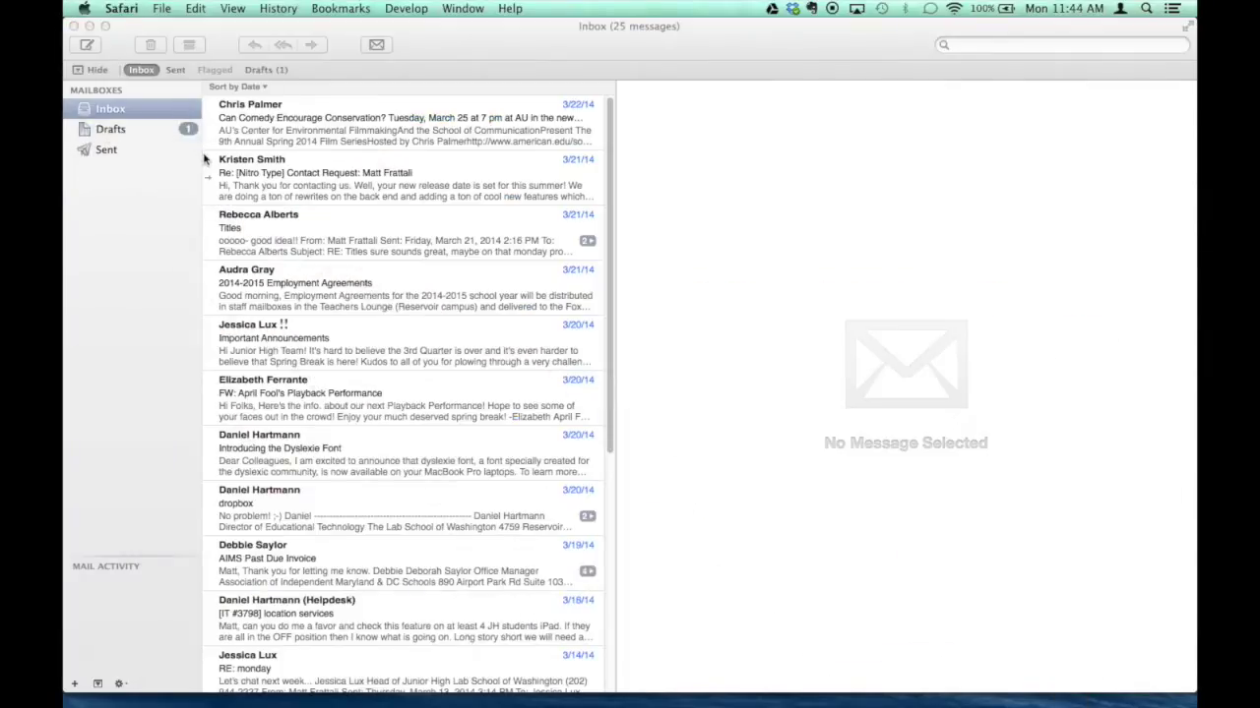
pyautogui.click(106, 149)
pyautogui.click(111, 129)
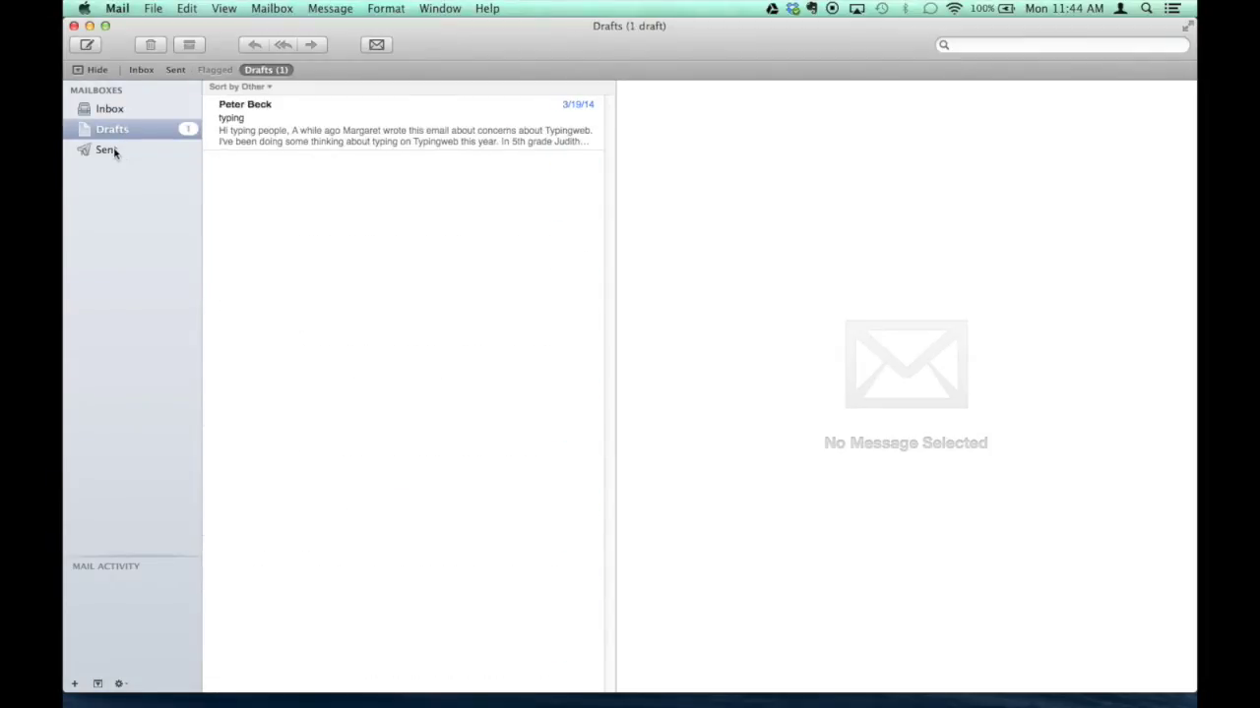
pyautogui.click(108, 149)
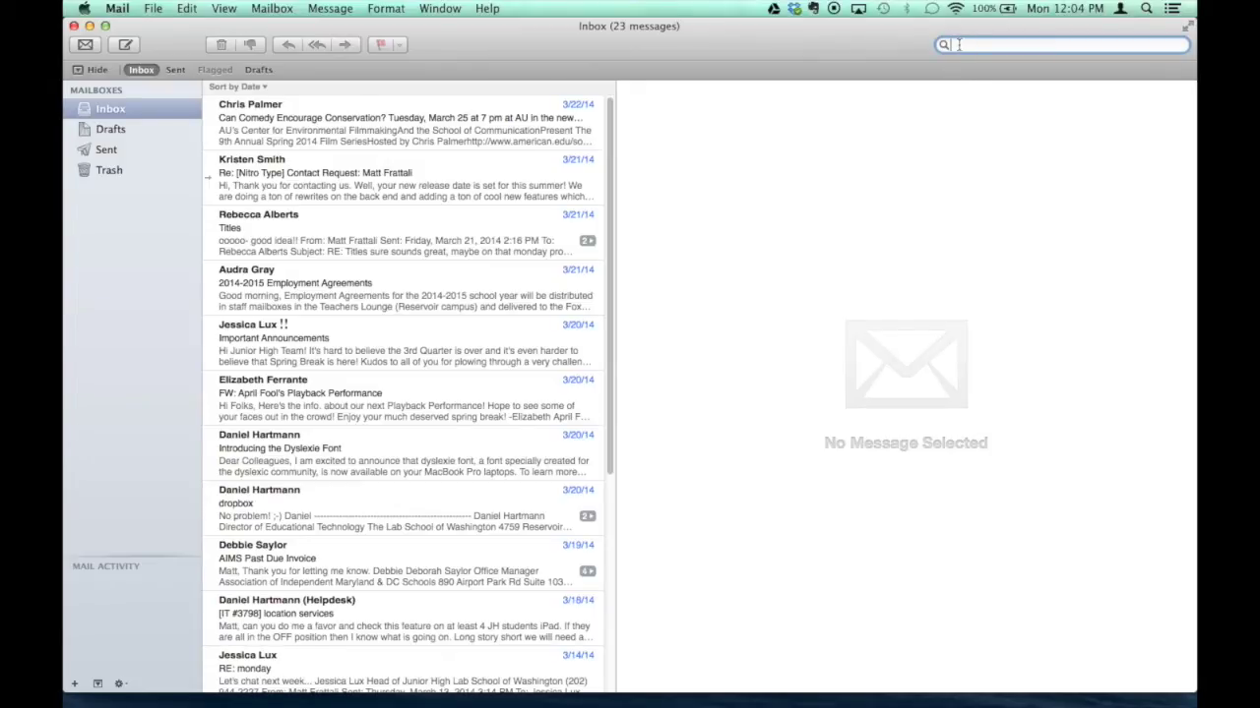
# - Search for one sender's name as a From token across all mailboxes, finding 78 matches
pyautogui.write('daniel')
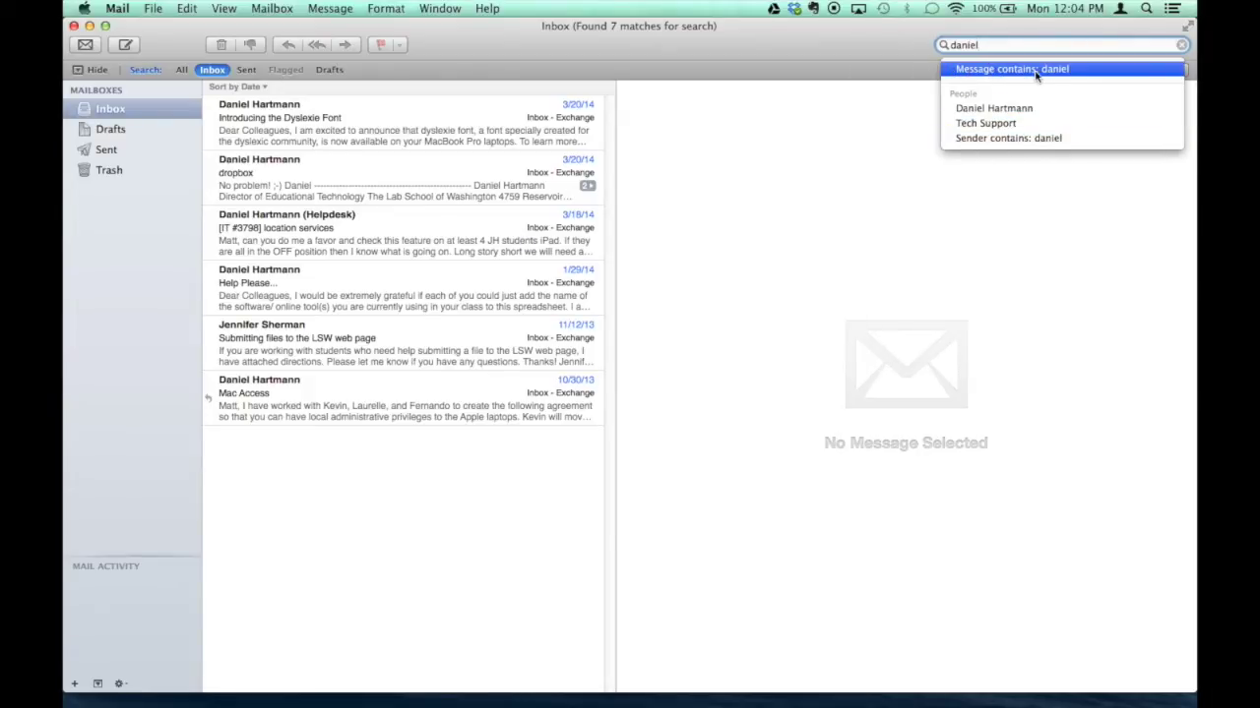
pyautogui.click(1009, 141)
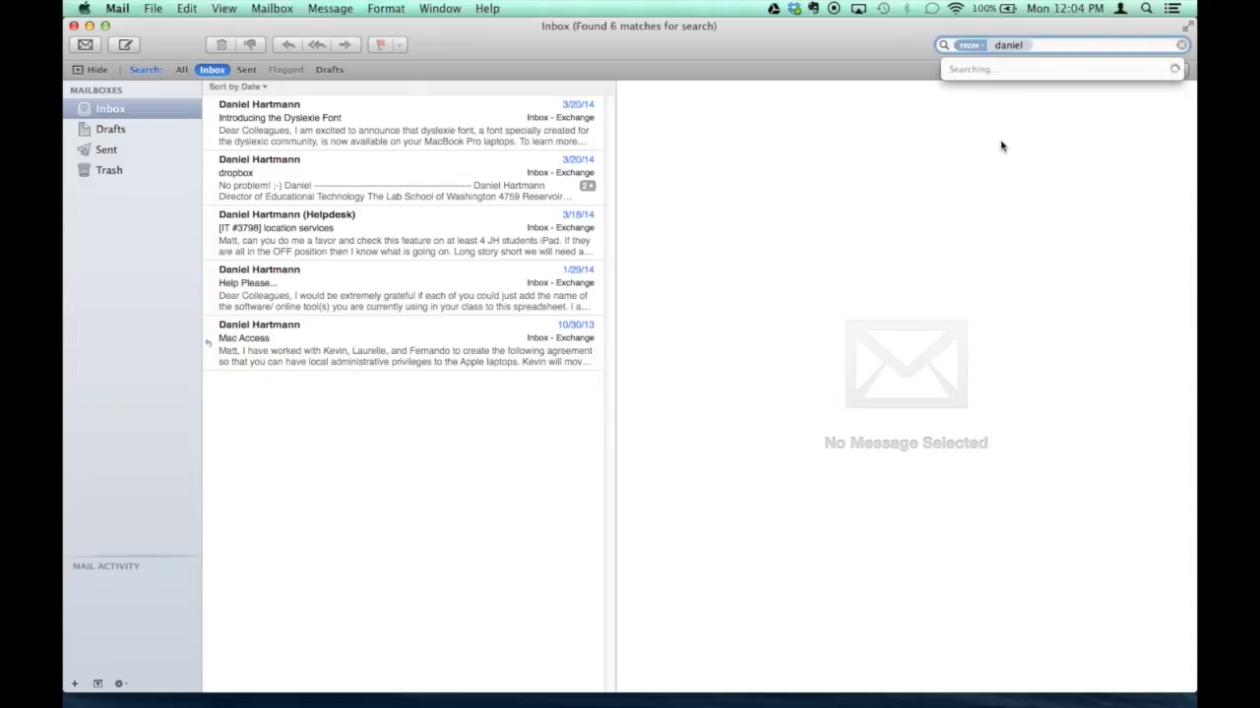
pyautogui.click(973, 45)
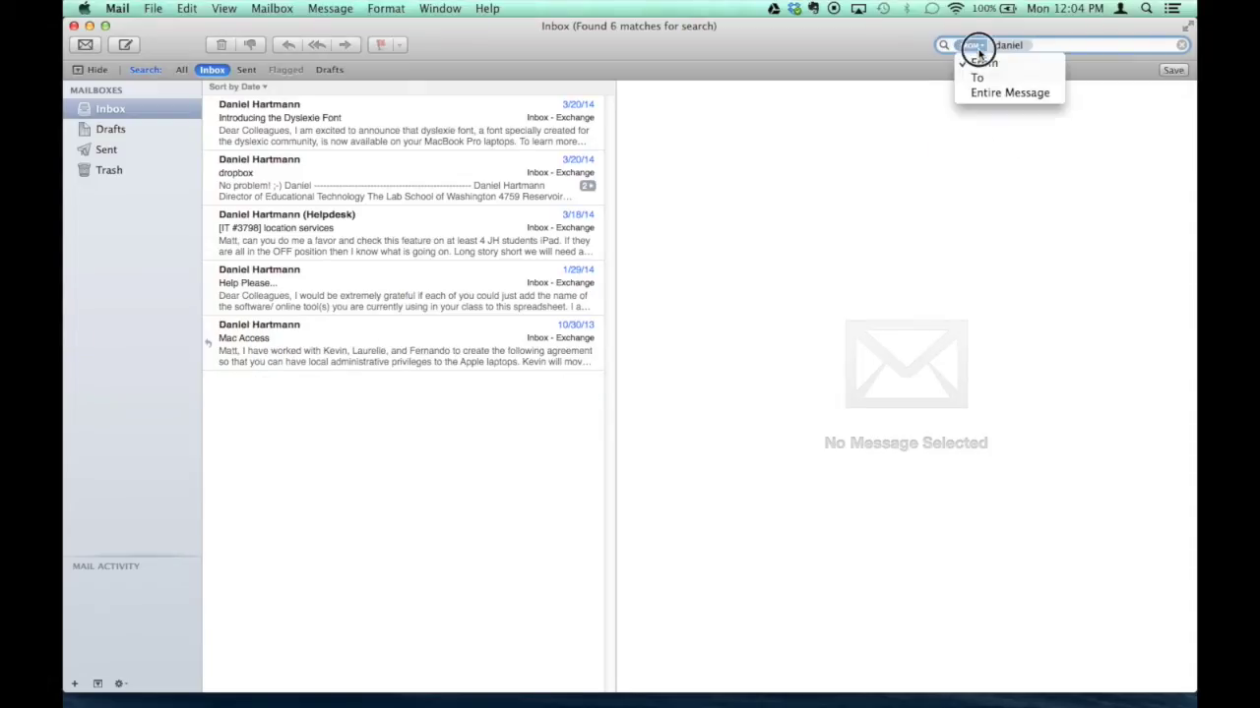
pyautogui.click(989, 62)
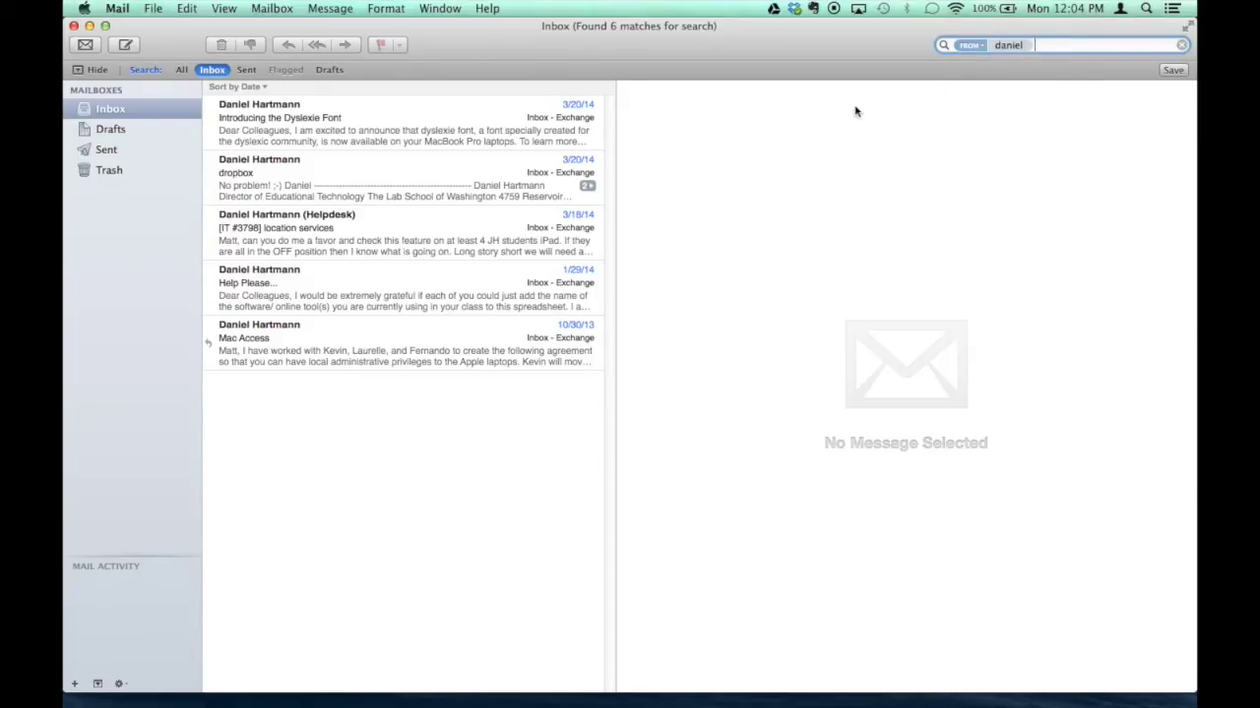
pyautogui.click(182, 71)
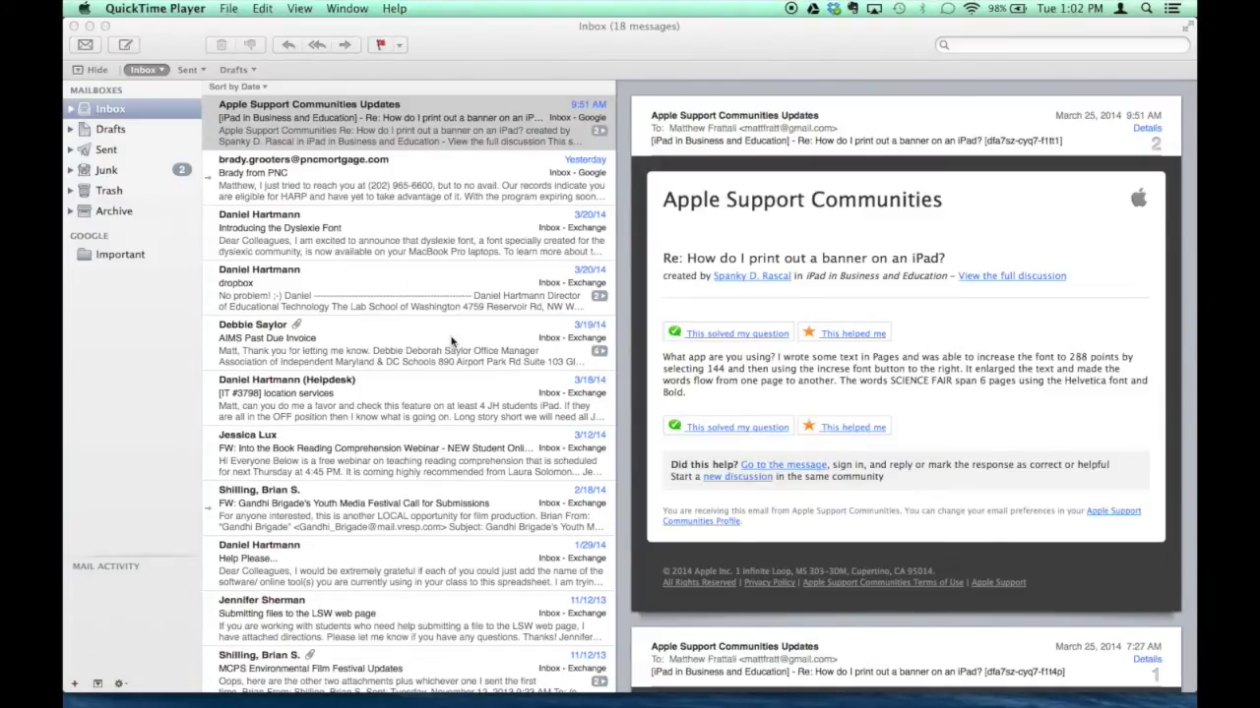
pyautogui.click(125, 44)
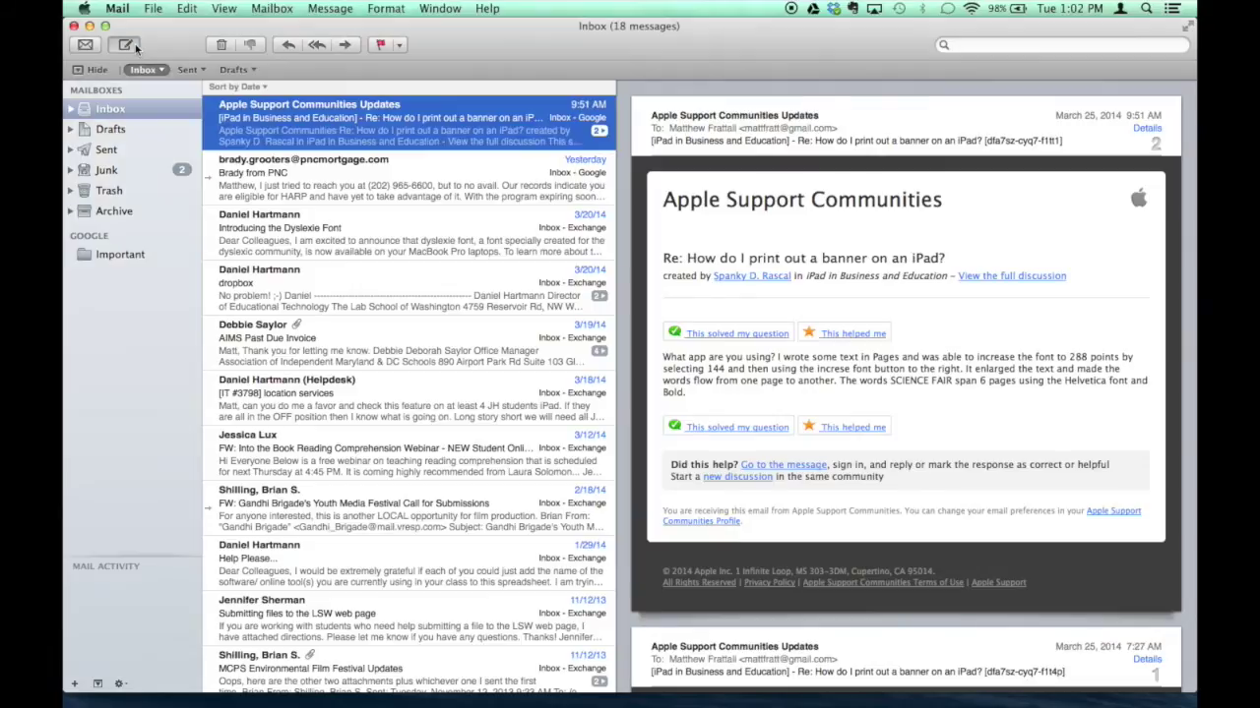
pyautogui.click(316, 74)
pyautogui.click(111, 129)
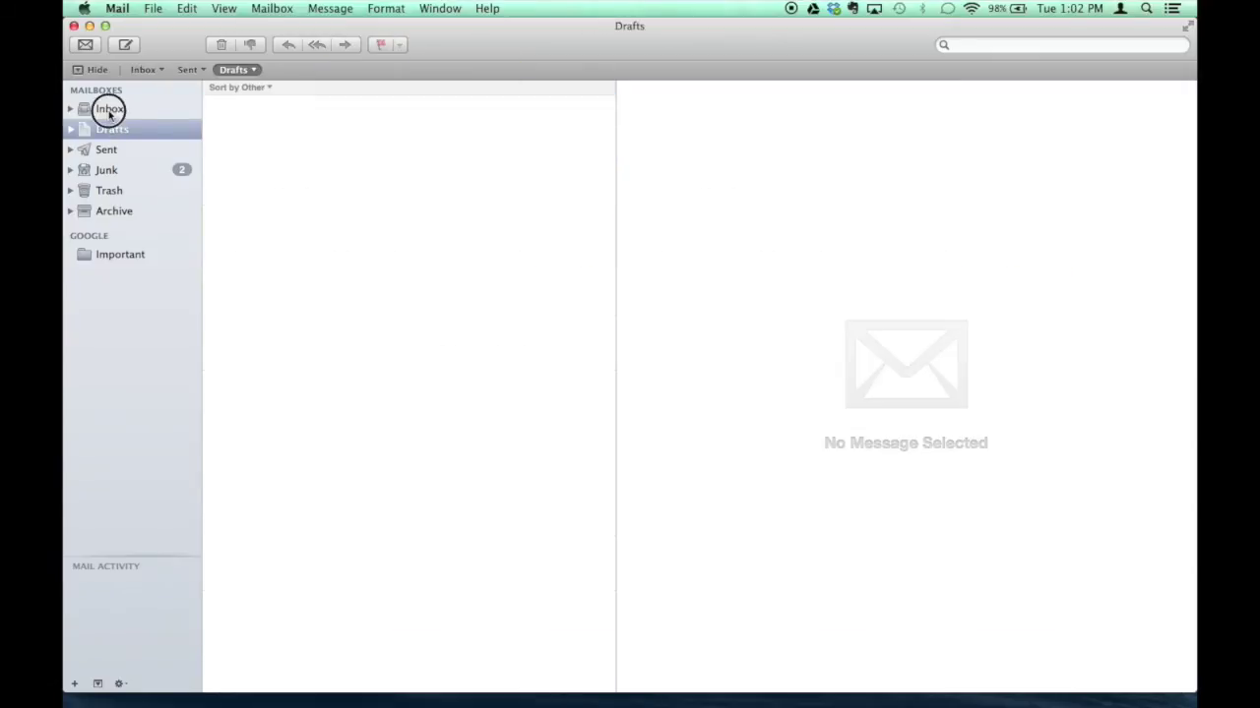
pyautogui.click(108, 110)
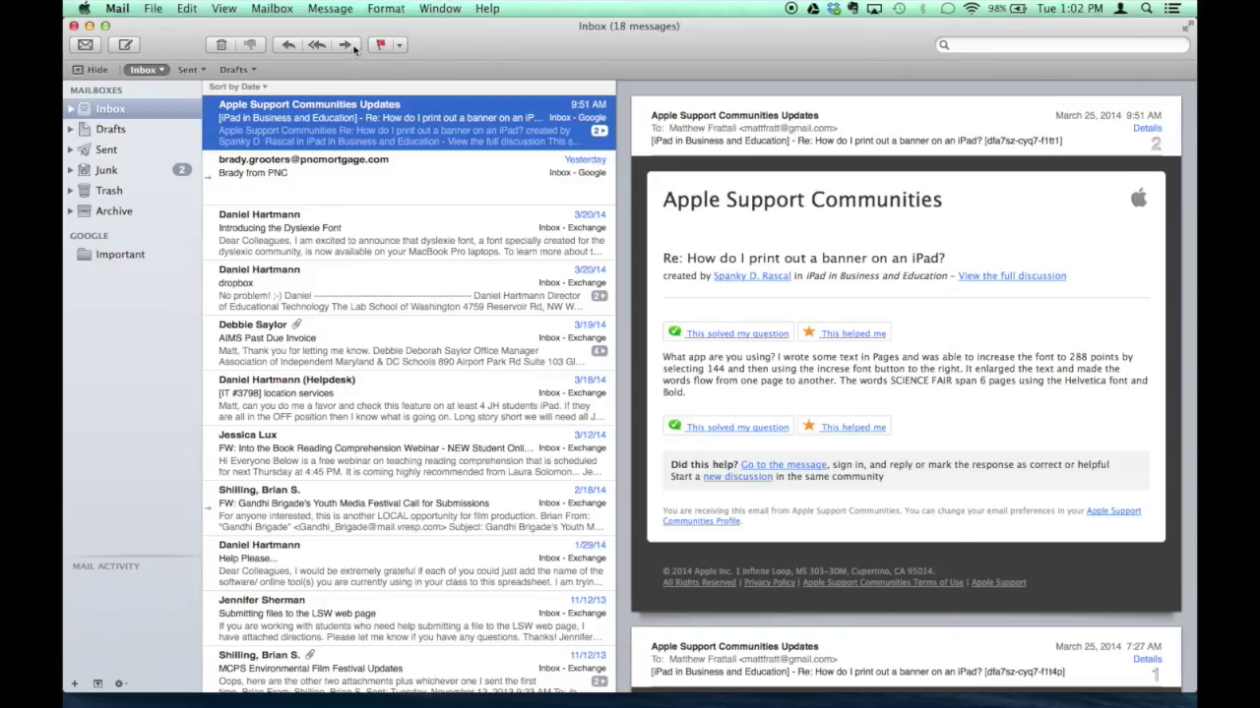
pyautogui.rightClick(527, 42)
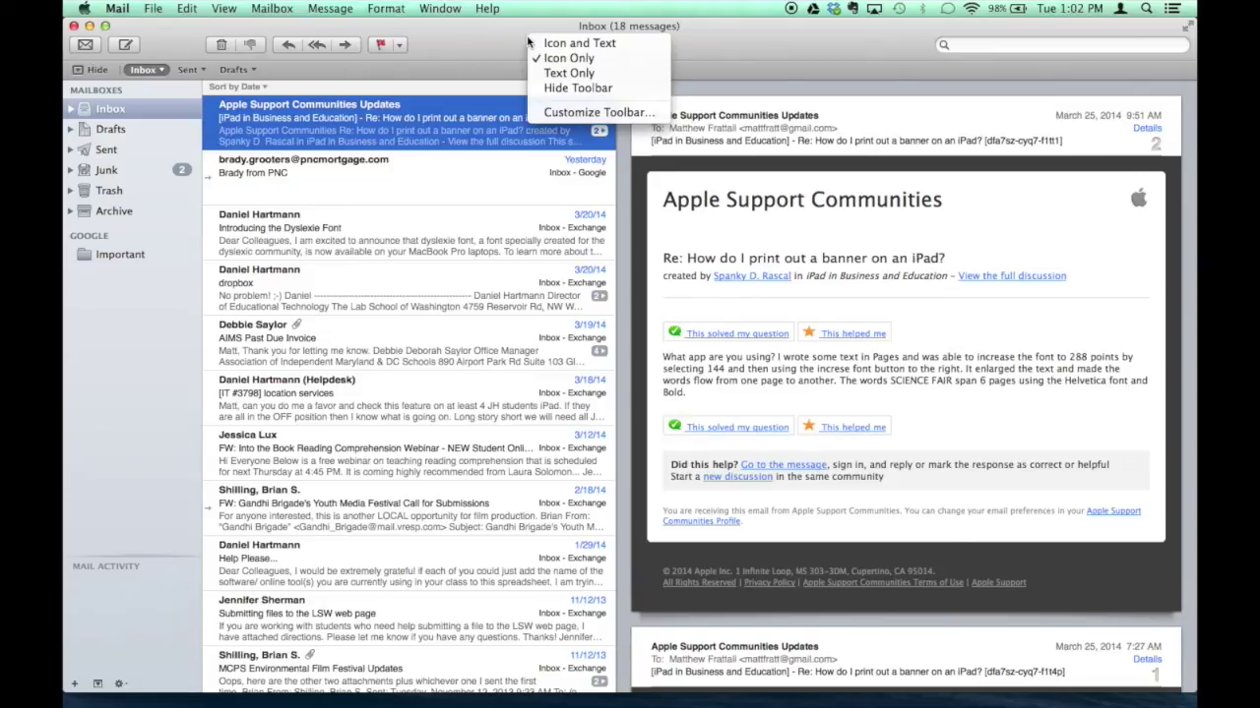
pyautogui.click(556, 113)
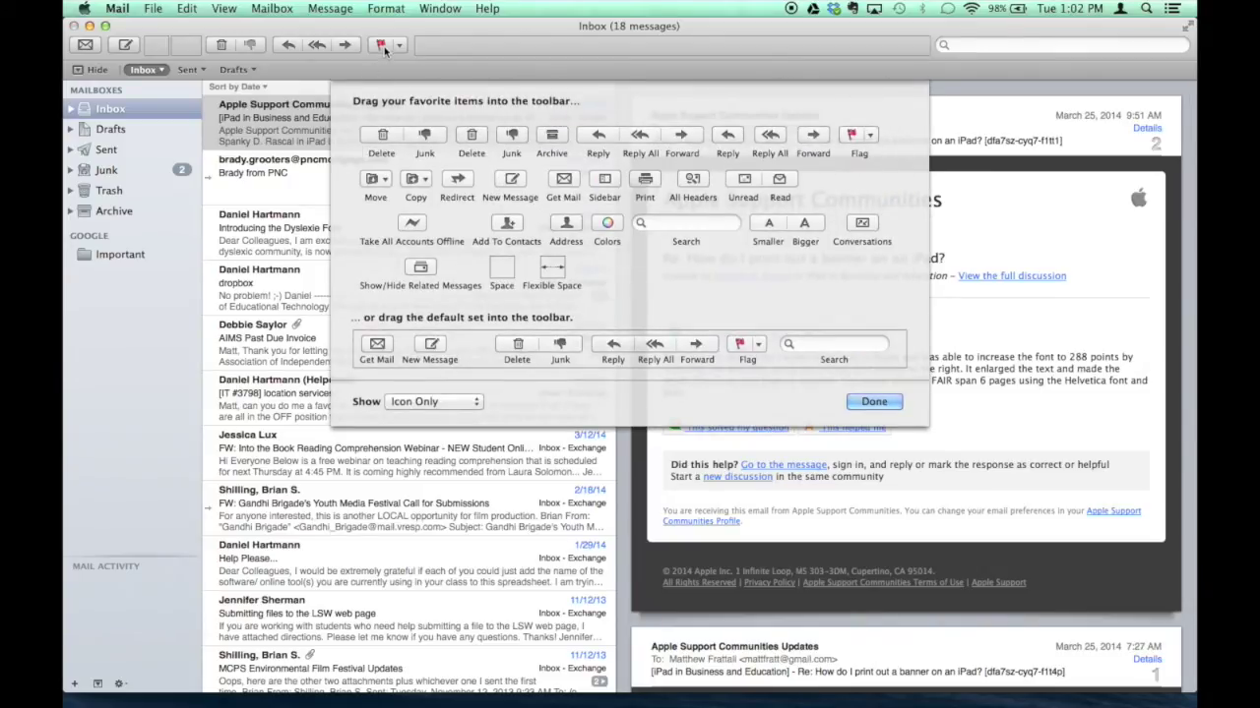
pyautogui.moveTo(384, 49); pyautogui.dragTo(281, 192)
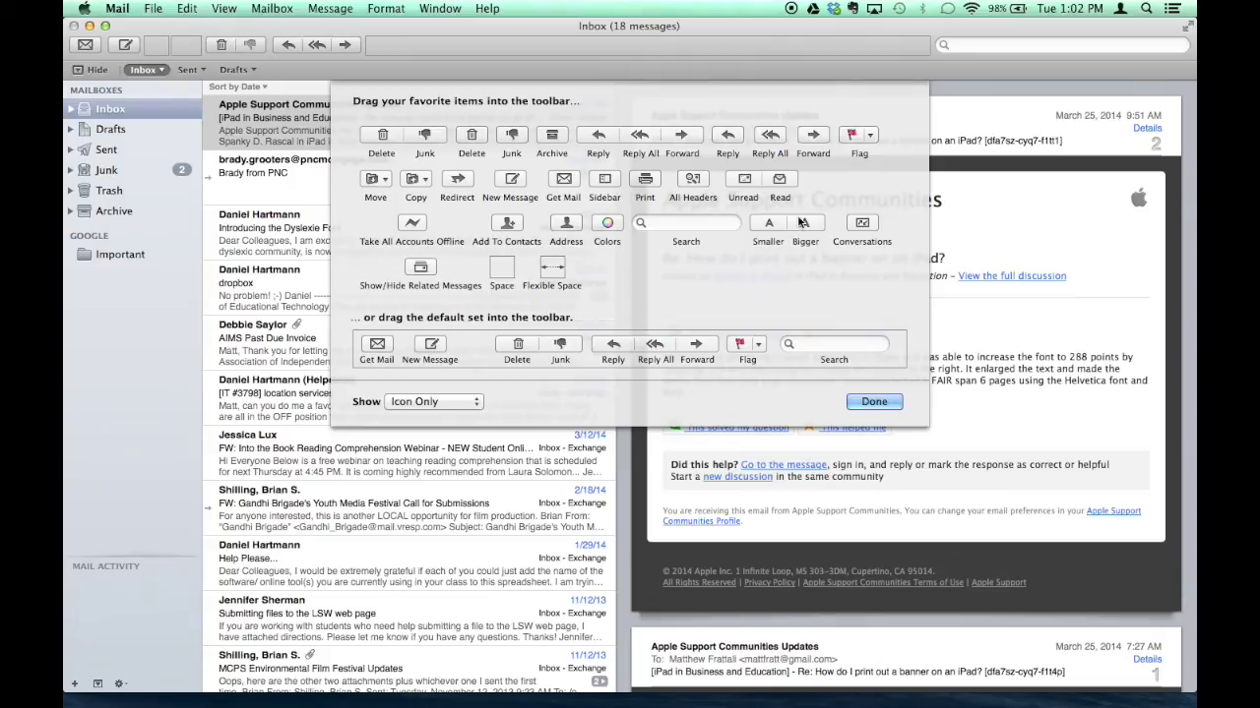
pyautogui.moveTo(794, 227); pyautogui.dragTo(400, 45)
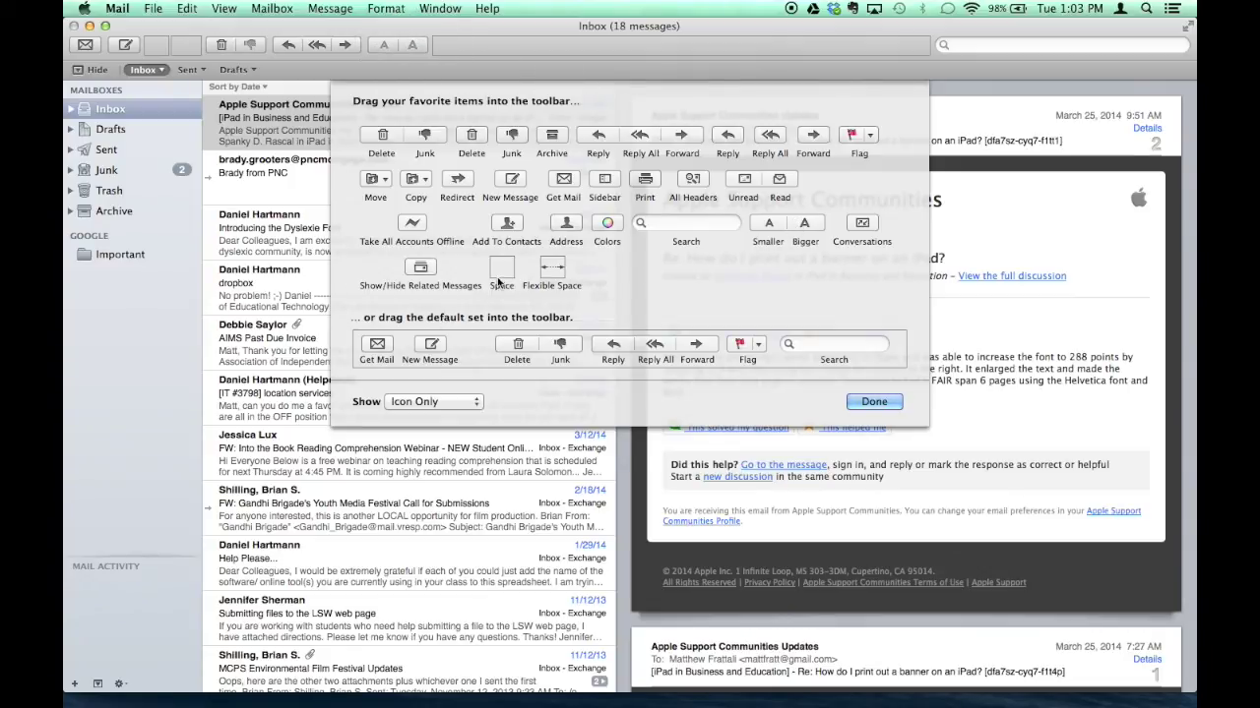
pyautogui.moveTo(497, 273); pyautogui.dragTo(367, 46)
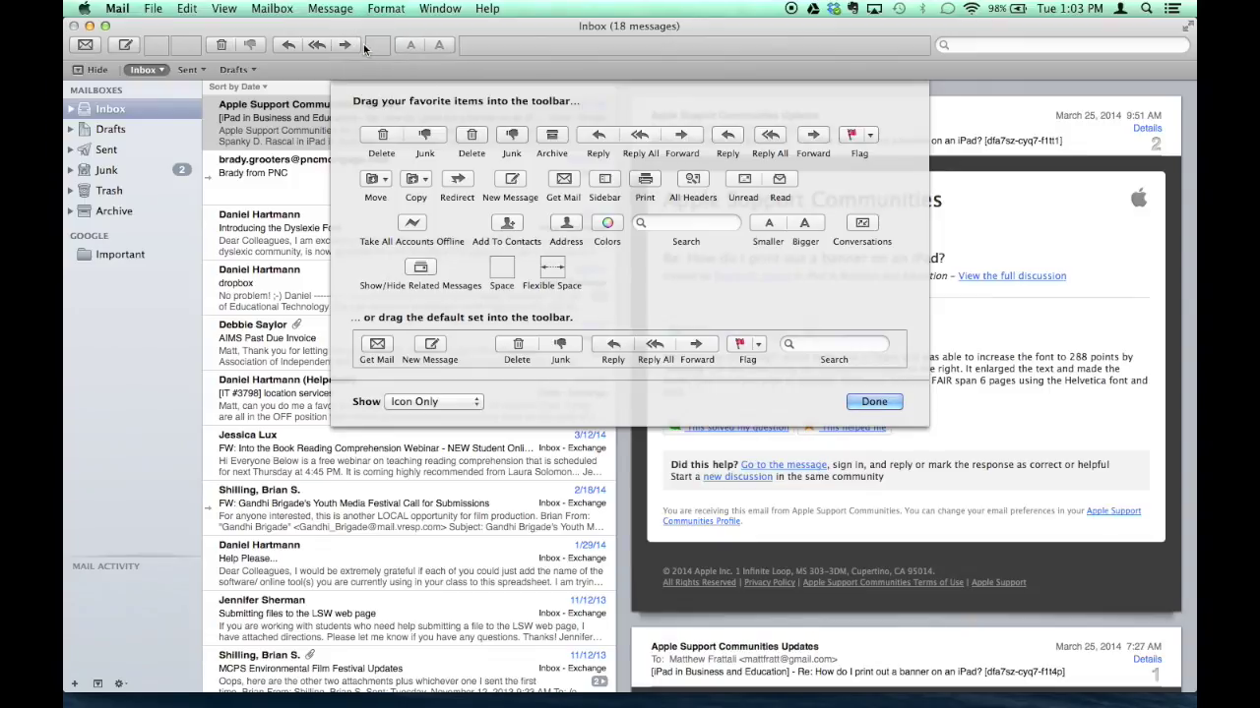
pyautogui.moveTo(503, 263); pyautogui.dragTo(402, 40)
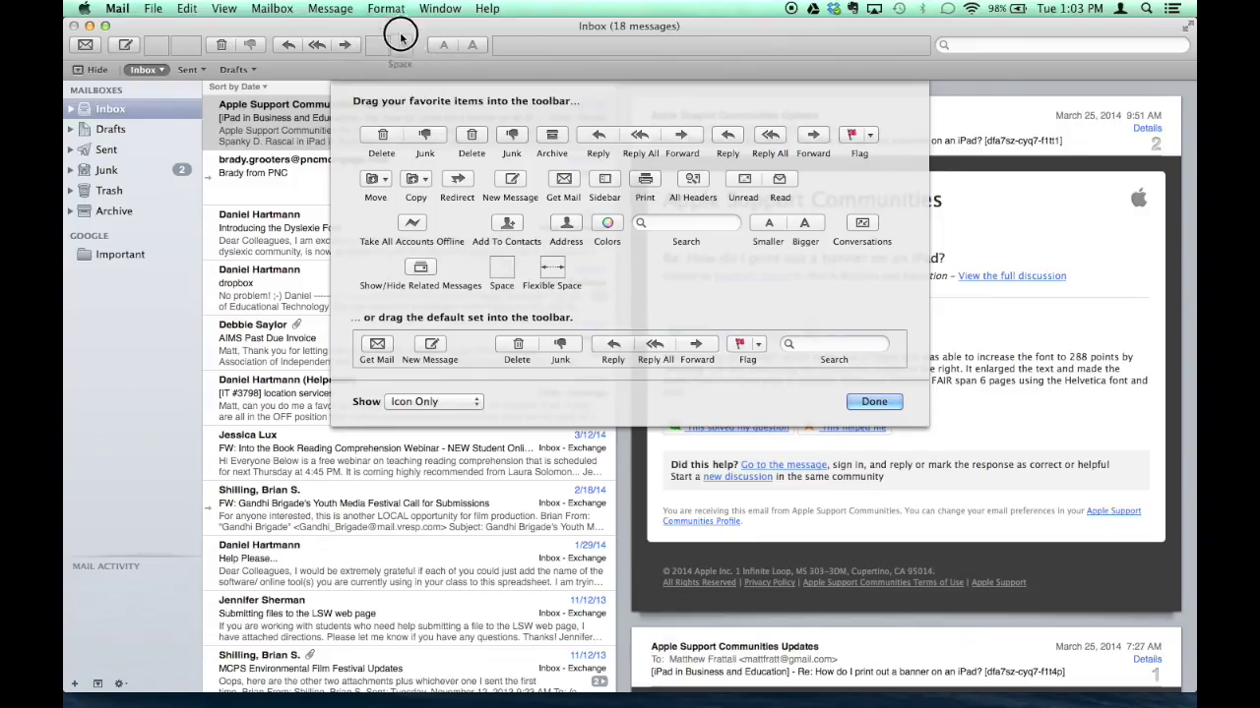
pyautogui.moveTo(254, 50); pyautogui.dragTo(250, 157)
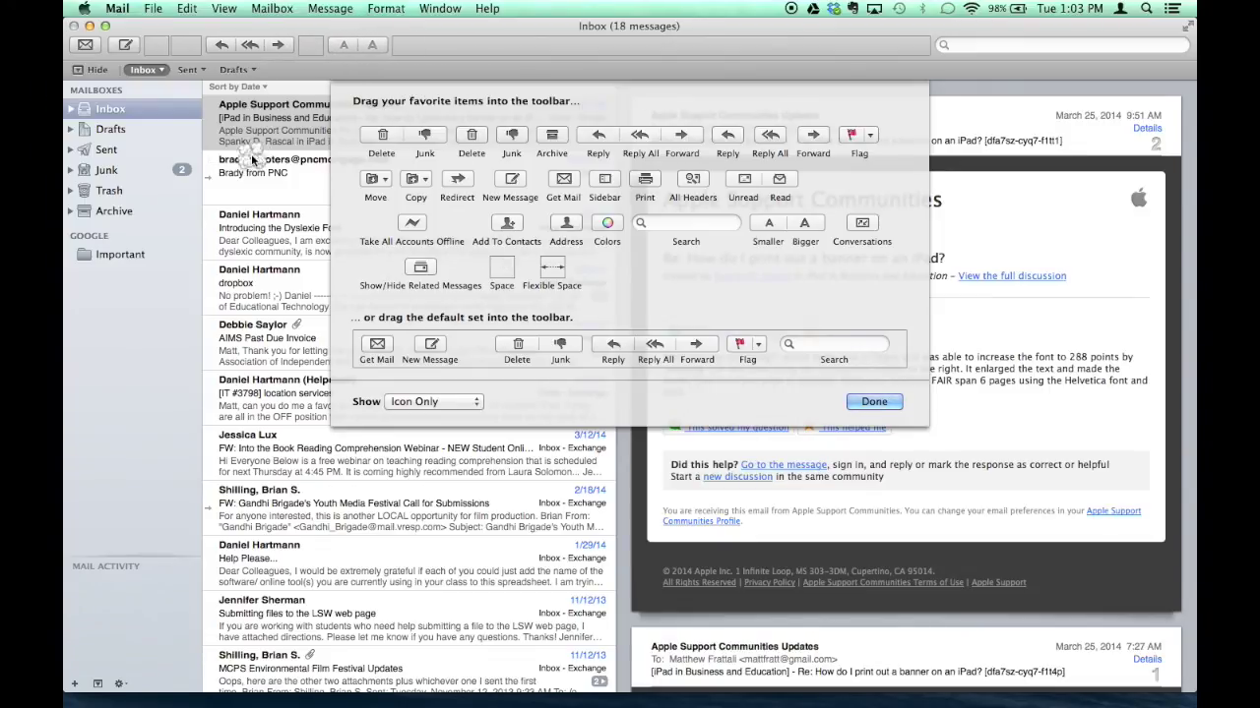
pyautogui.moveTo(473, 139); pyautogui.dragTo(219, 46)
pyautogui.moveTo(551, 135); pyautogui.dragTo(258, 46)
pyautogui.moveTo(504, 266); pyautogui.dragTo(288, 52)
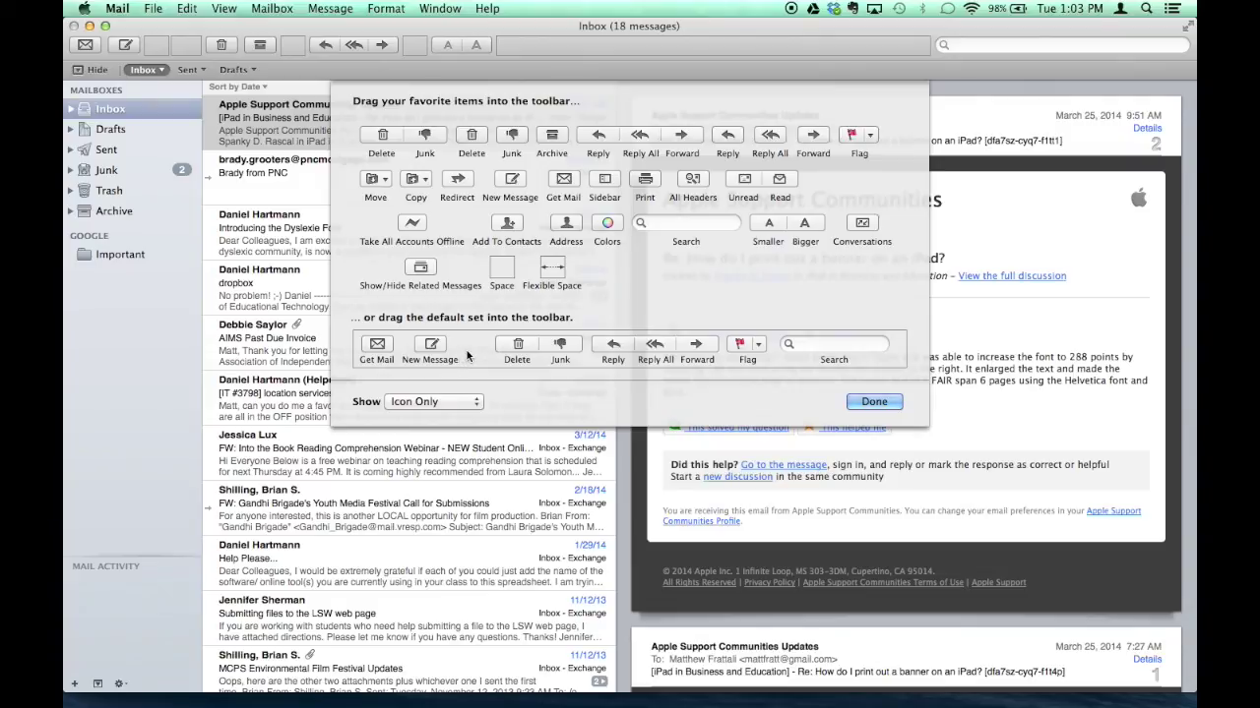
pyautogui.moveTo(467, 357); pyautogui.dragTo(286, 50)
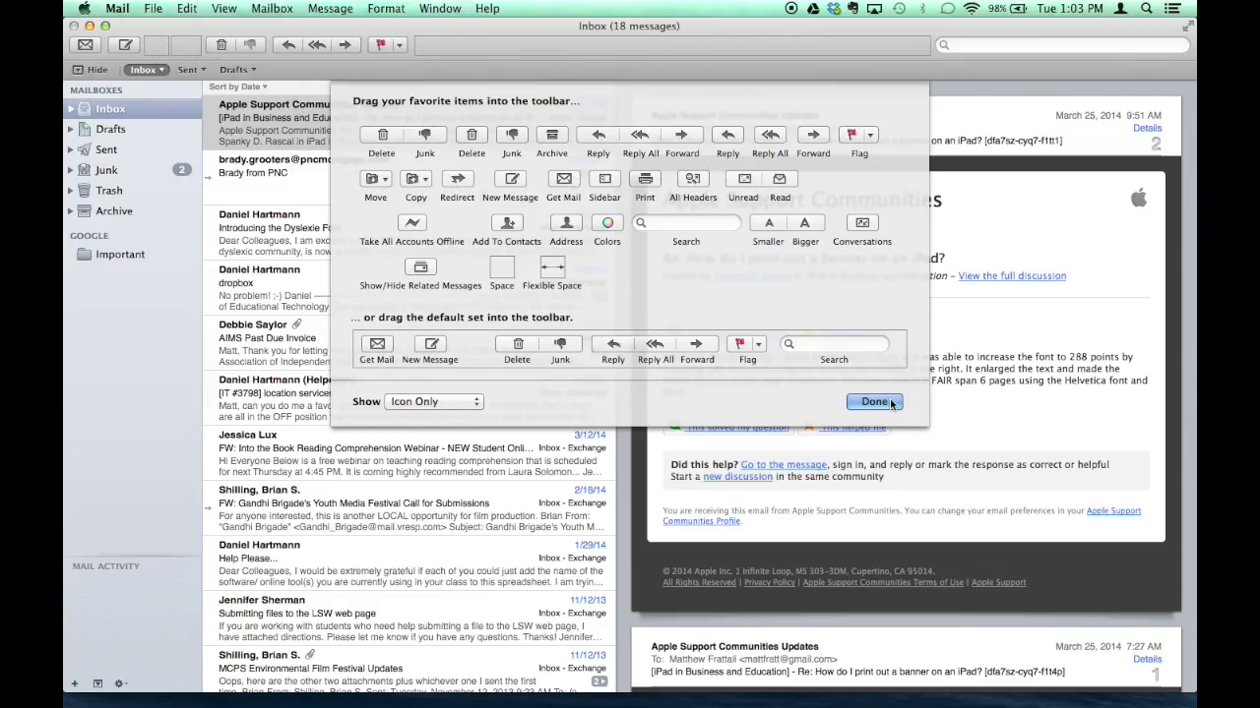
pyautogui.click(888, 402)
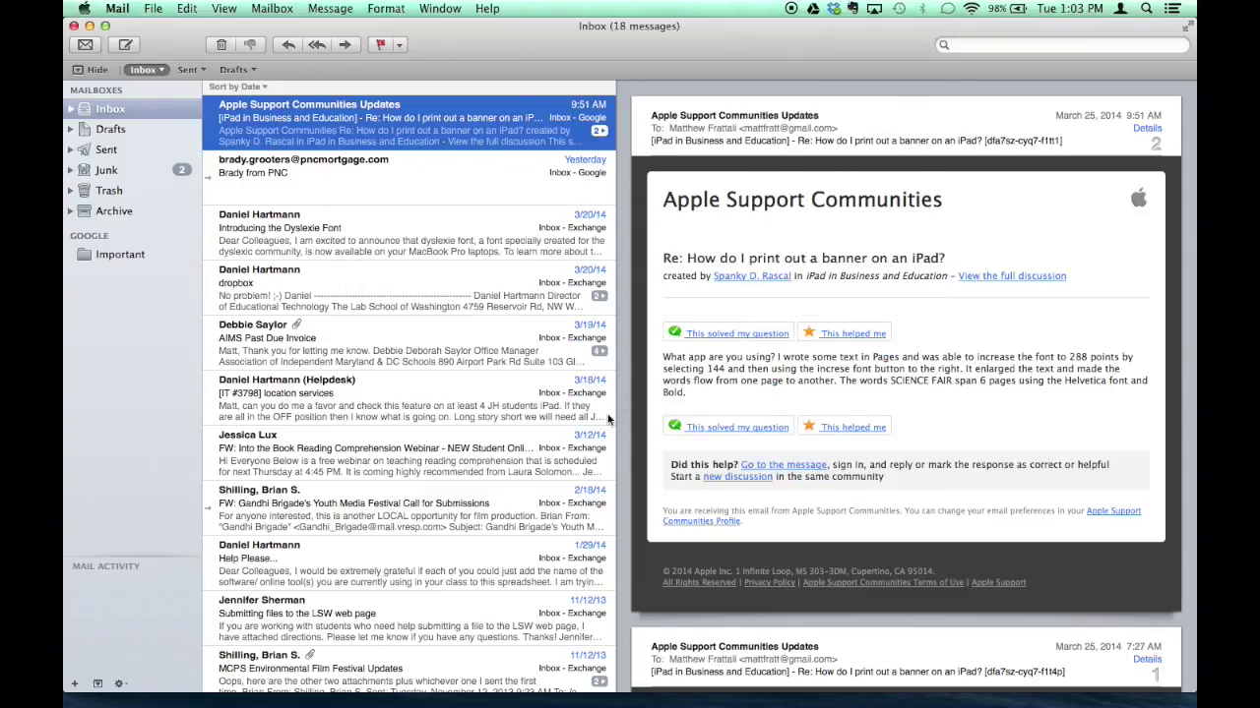